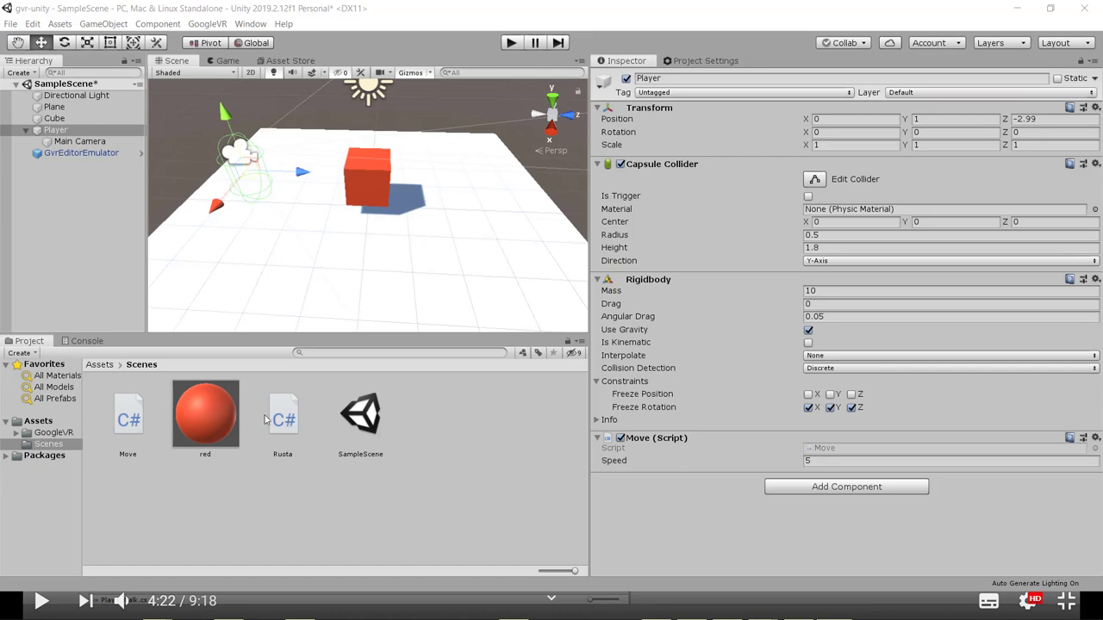
# Step: Review the Ruota rotation script in Visual Studio, then return to the Unity editor
pyautogui.doubleClick(285, 418)
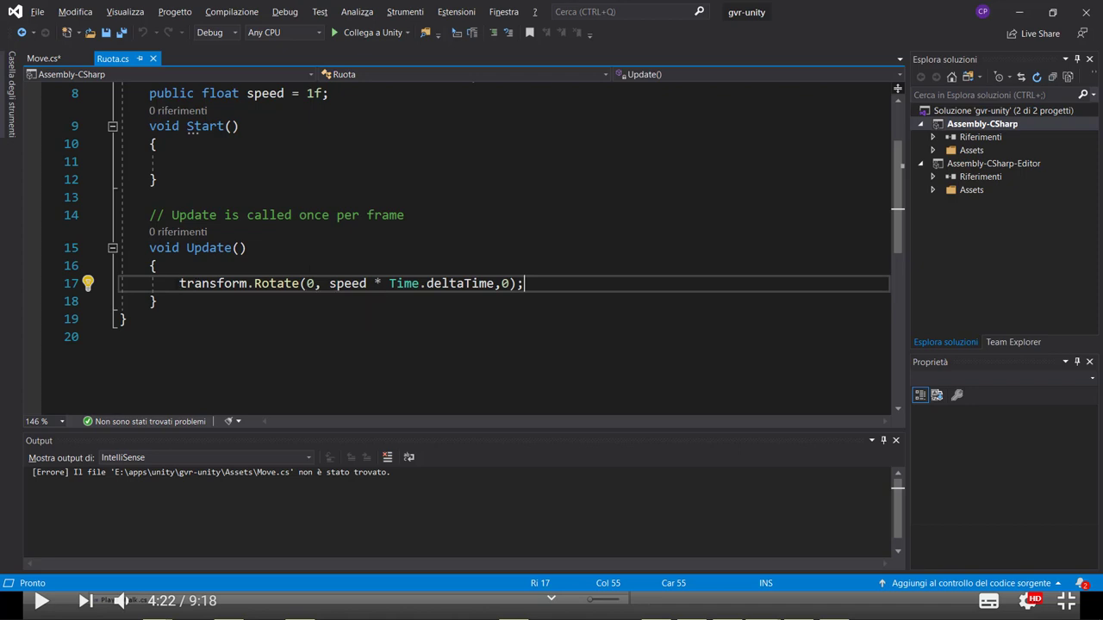
pyautogui.moveTo(340, 285)
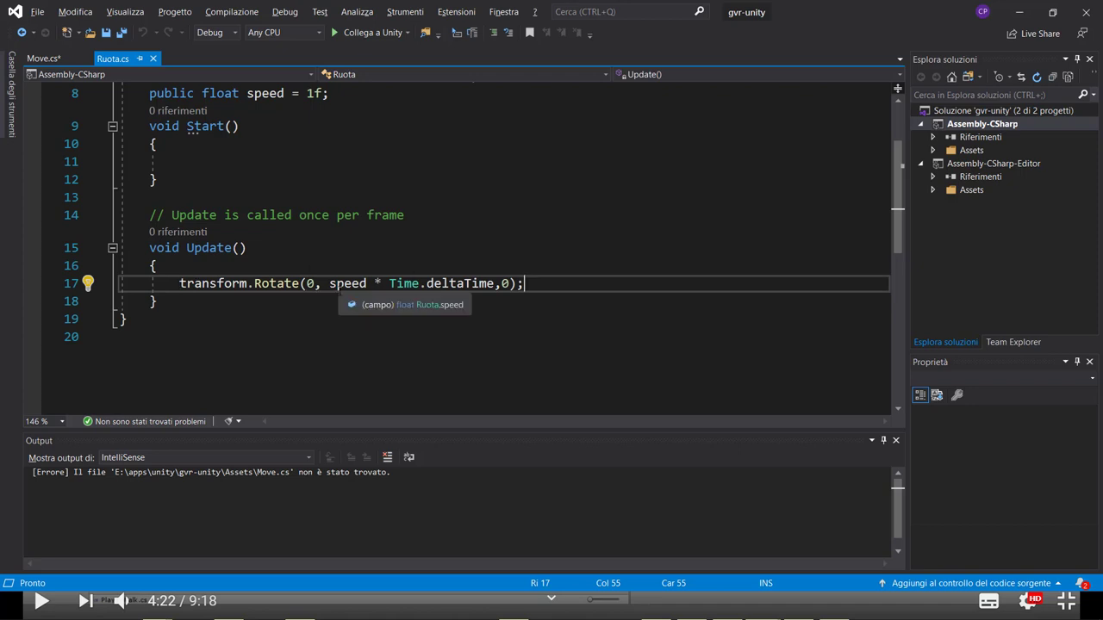
pyautogui.hotkey('alt', 'Tab')
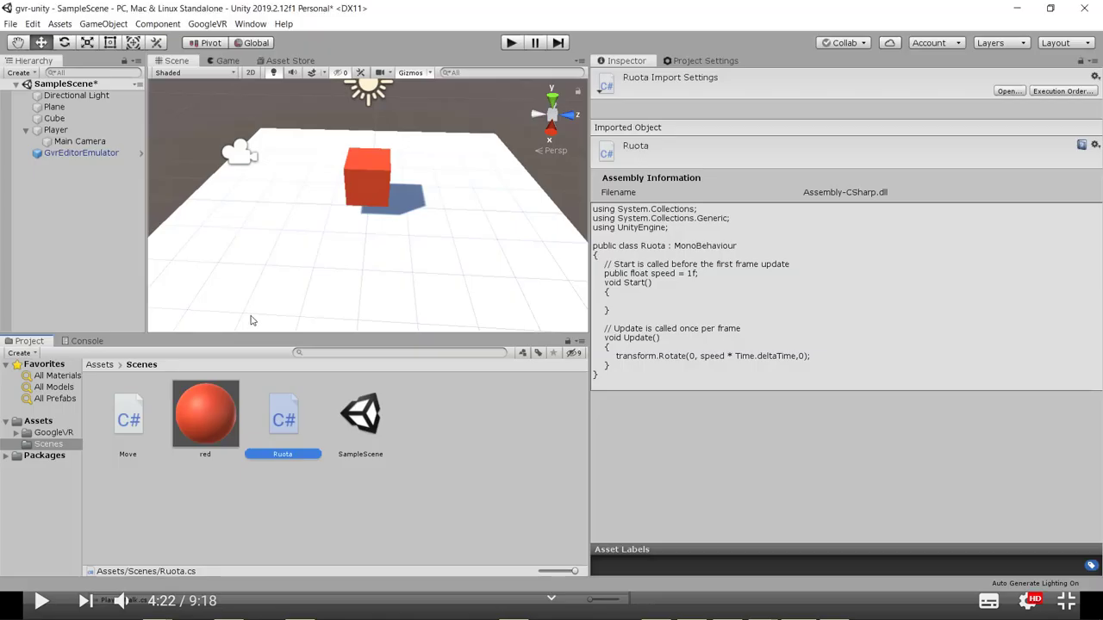
# Step: Open the Move script in the code editor
pyautogui.click(128, 421)
pyautogui.doubleClick(128, 421)
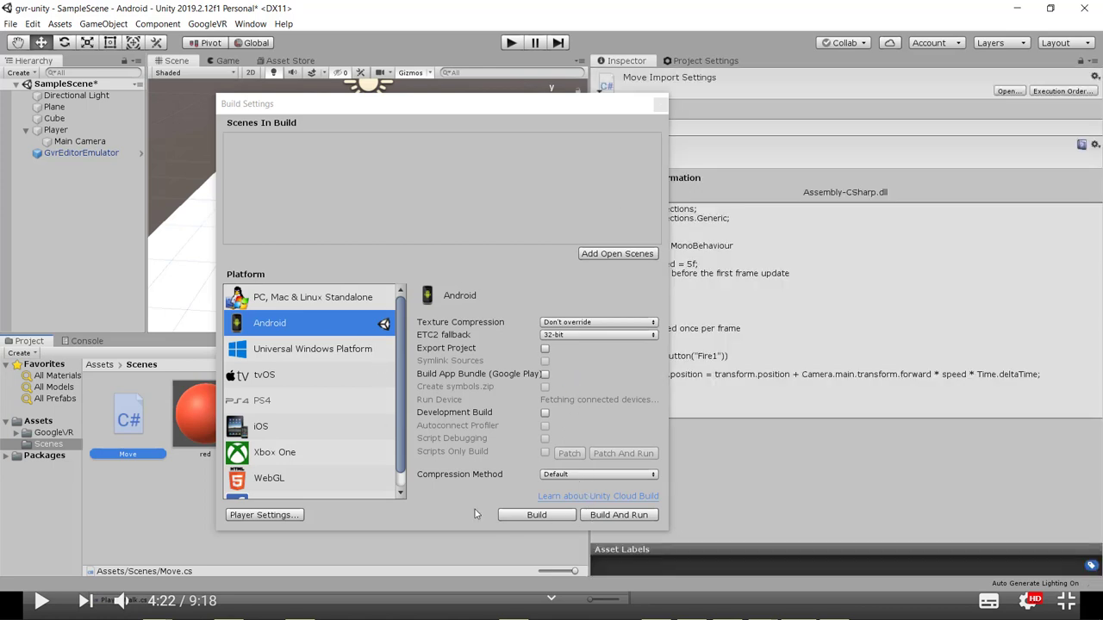
# Step: Open Player Settings from Build Settings and close the Build Settings window
pyautogui.click(275, 521)
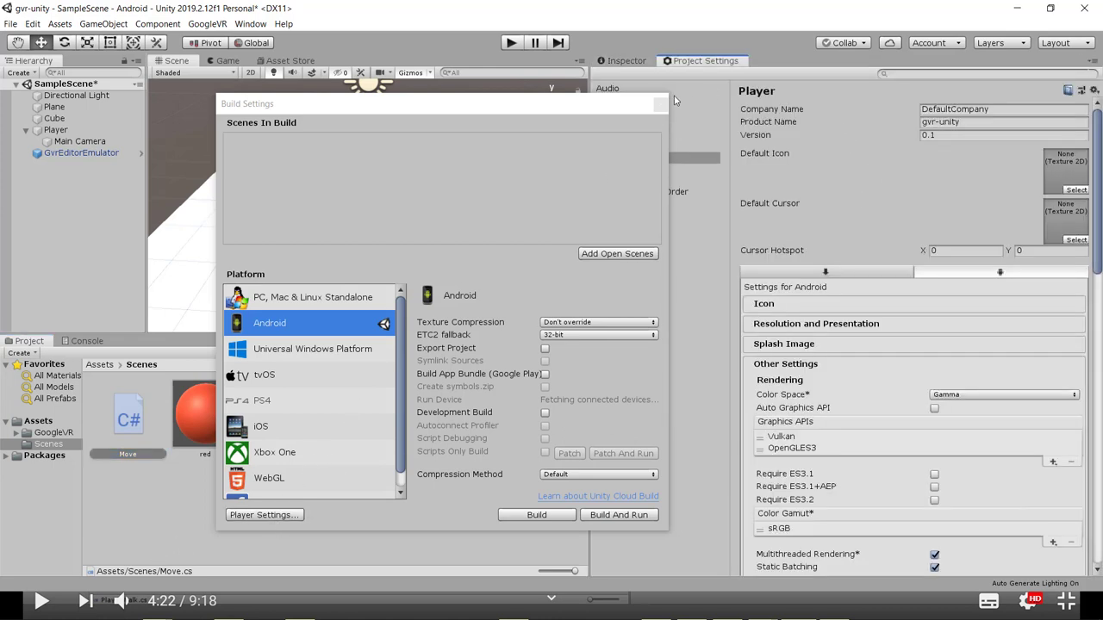
pyautogui.click(660, 104)
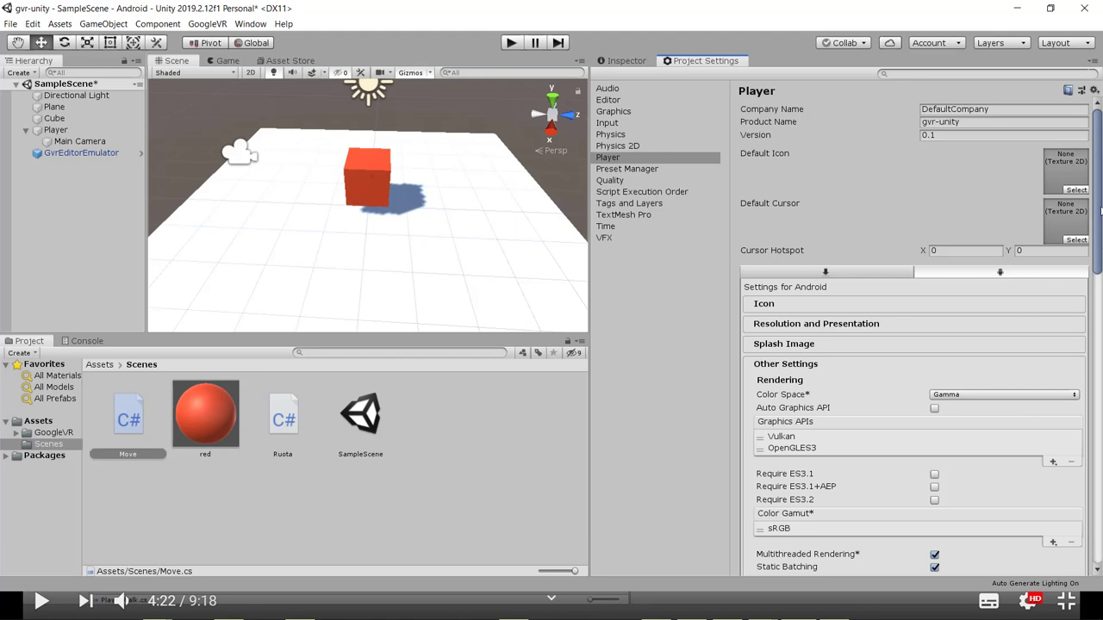
# Step: In Android XR Settings, enable Virtual Reality Supported and add Cardboard to the Virtual Reality SDKs
pyautogui.moveTo(1099, 210); pyautogui.dragTo(1093, 266)
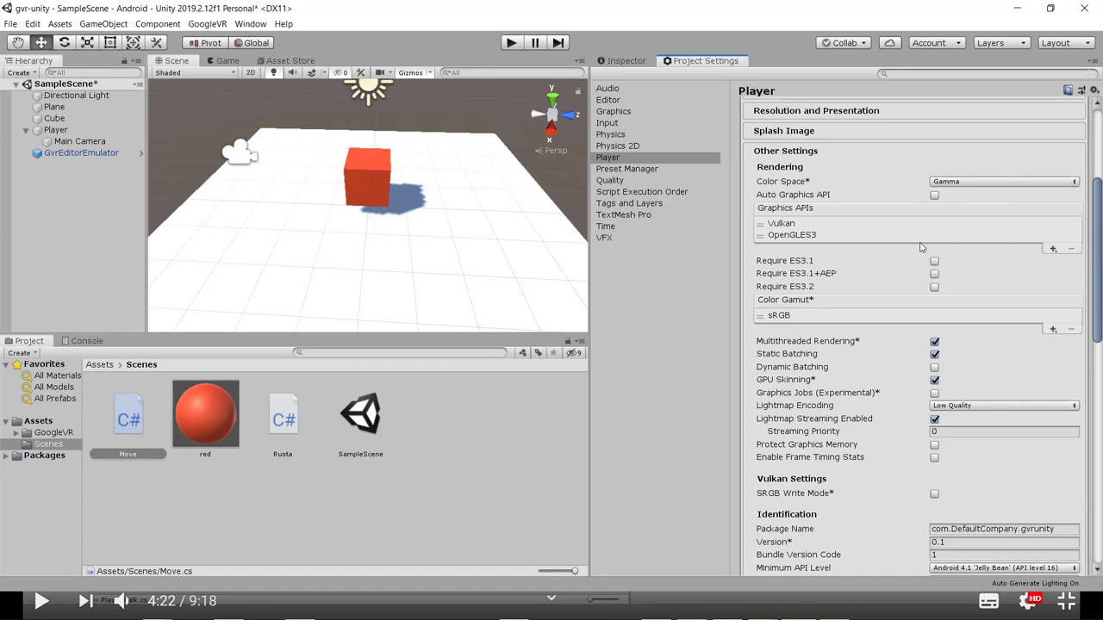
pyautogui.scroll(-3, 884, 241)
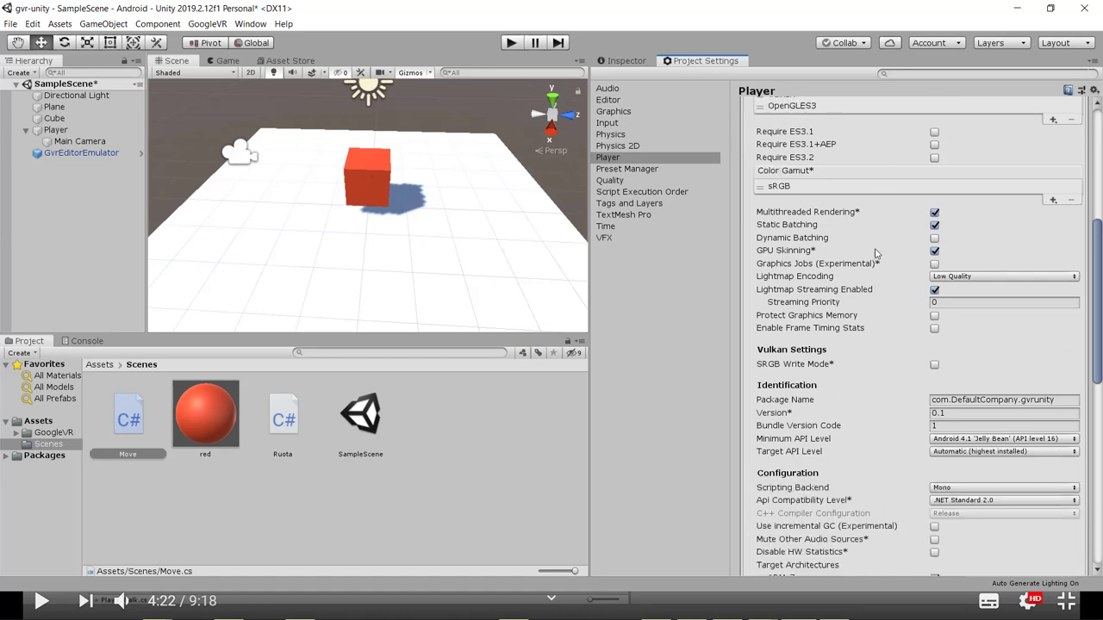
pyautogui.scroll(-8, 862, 275)
pyautogui.scroll(-5, 836, 319)
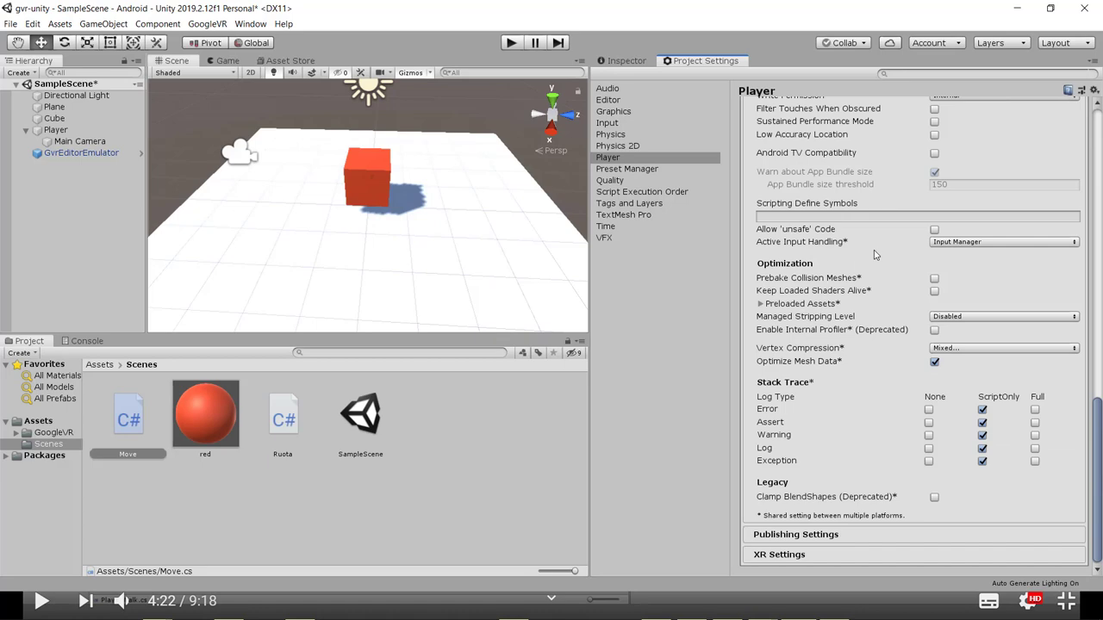
pyautogui.click(791, 553)
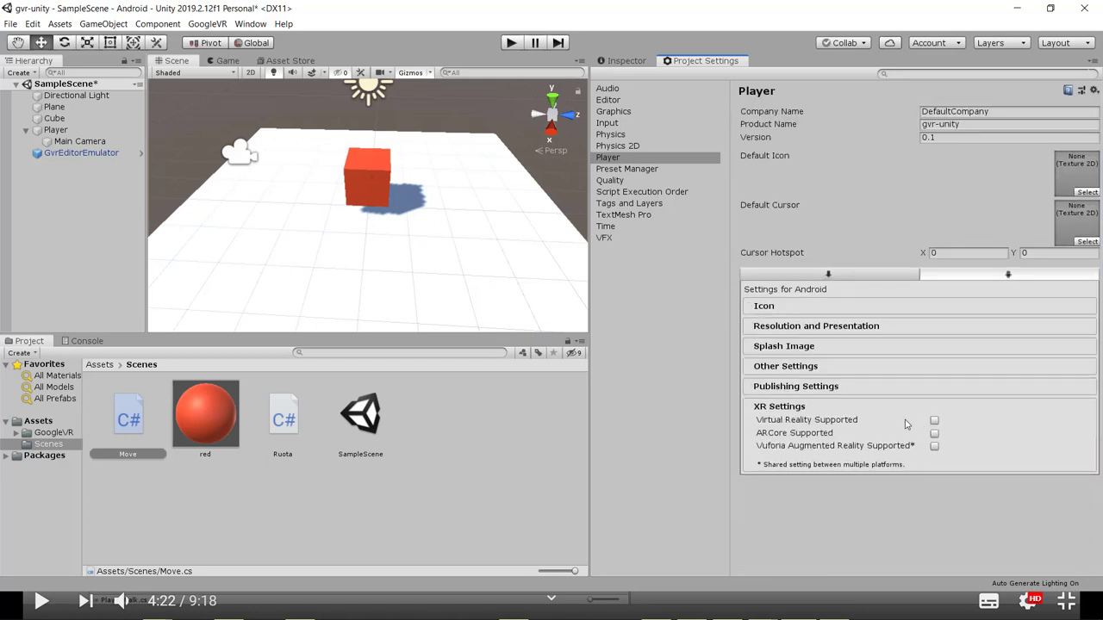
pyautogui.click(935, 421)
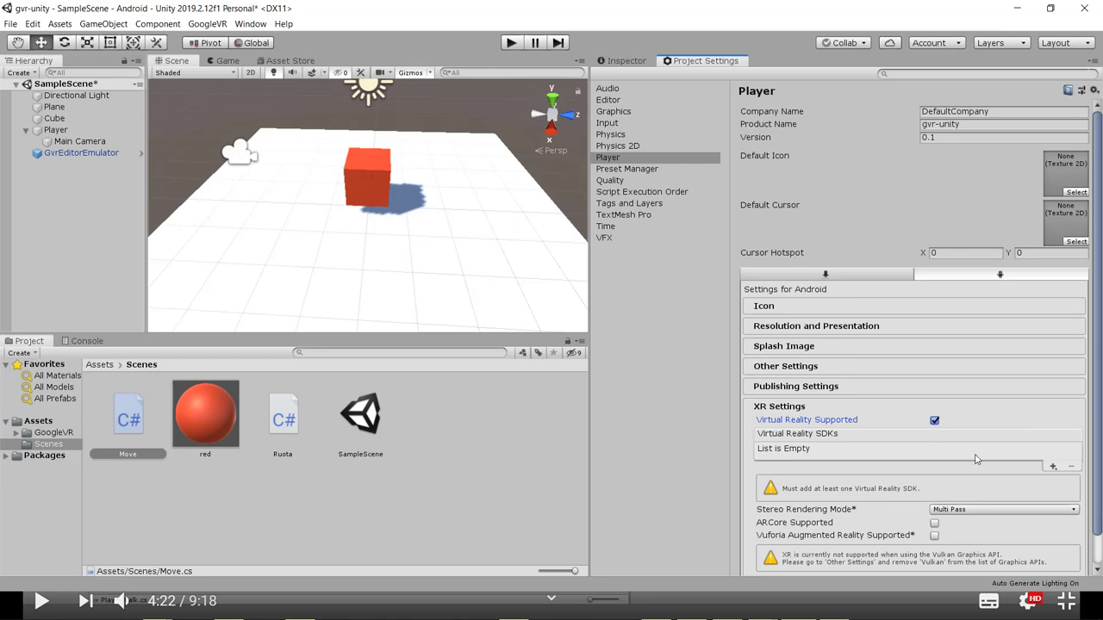
pyautogui.click(1050, 468)
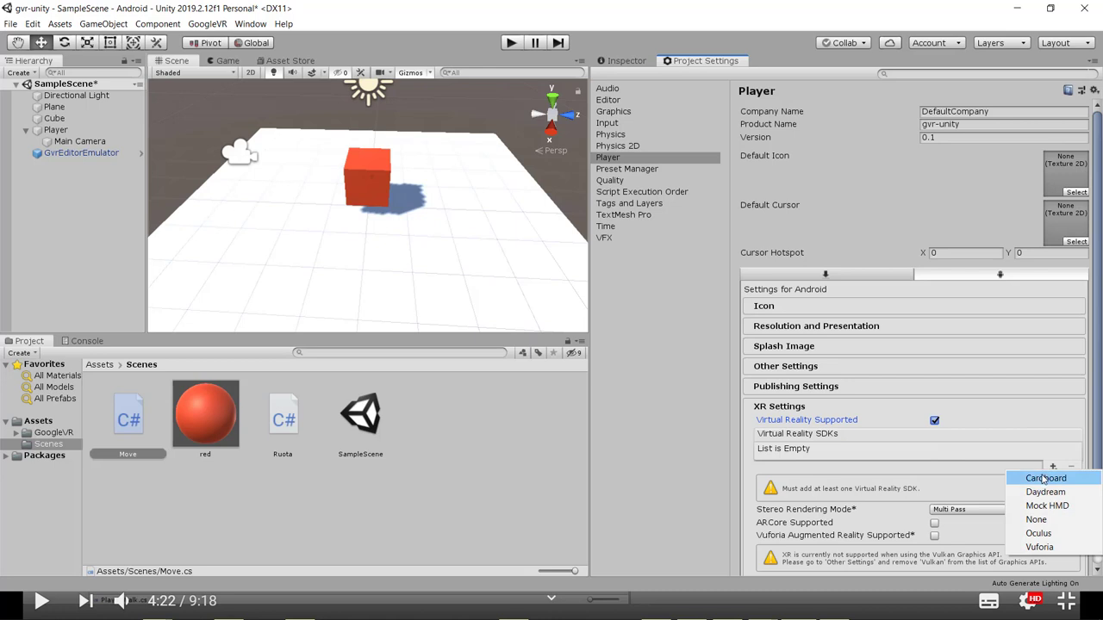
pyautogui.click(1044, 479)
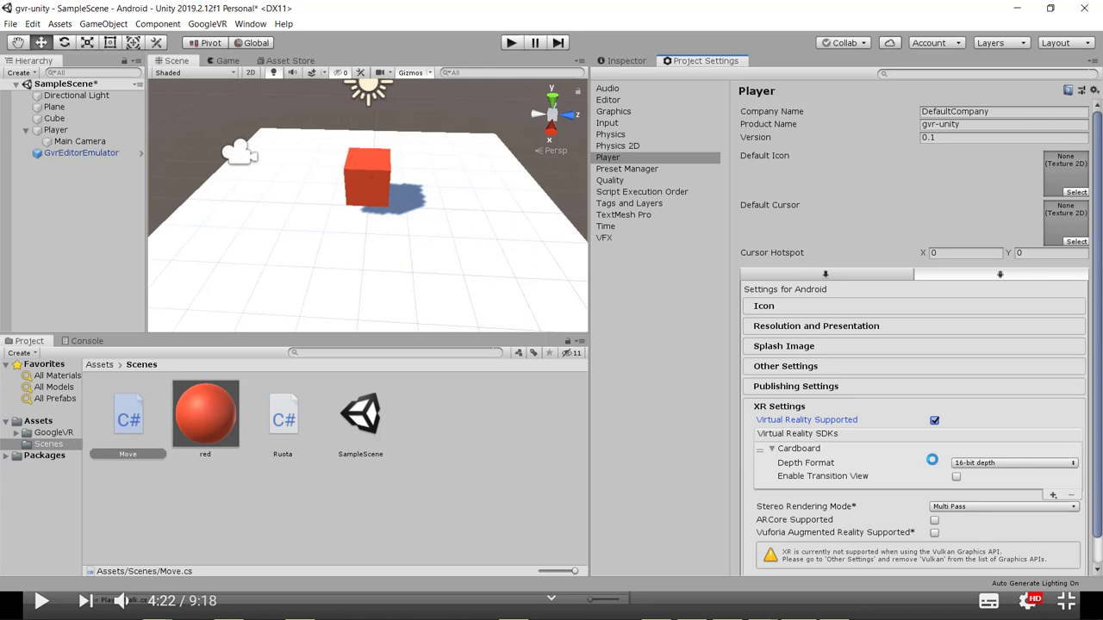
pyautogui.scroll(-1, 931, 459)
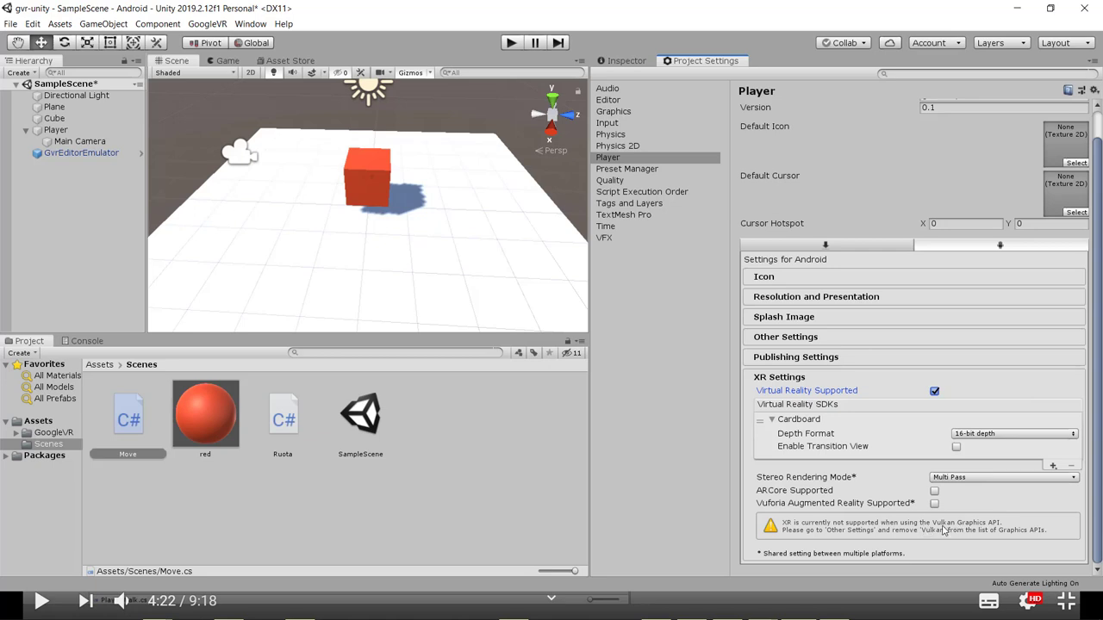
# Step: Delete Vulkan from the Graphics APIs list in Other Settings, keeping only OpenGLES3
pyautogui.click(767, 337)
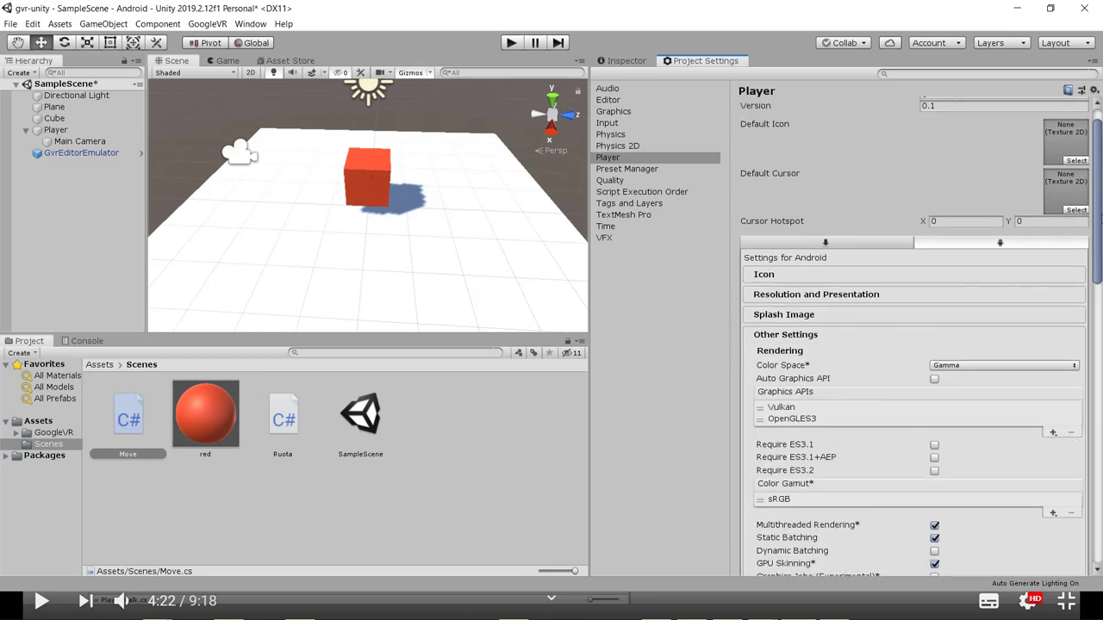
pyautogui.moveTo(1100, 219); pyautogui.dragTo(1101, 239)
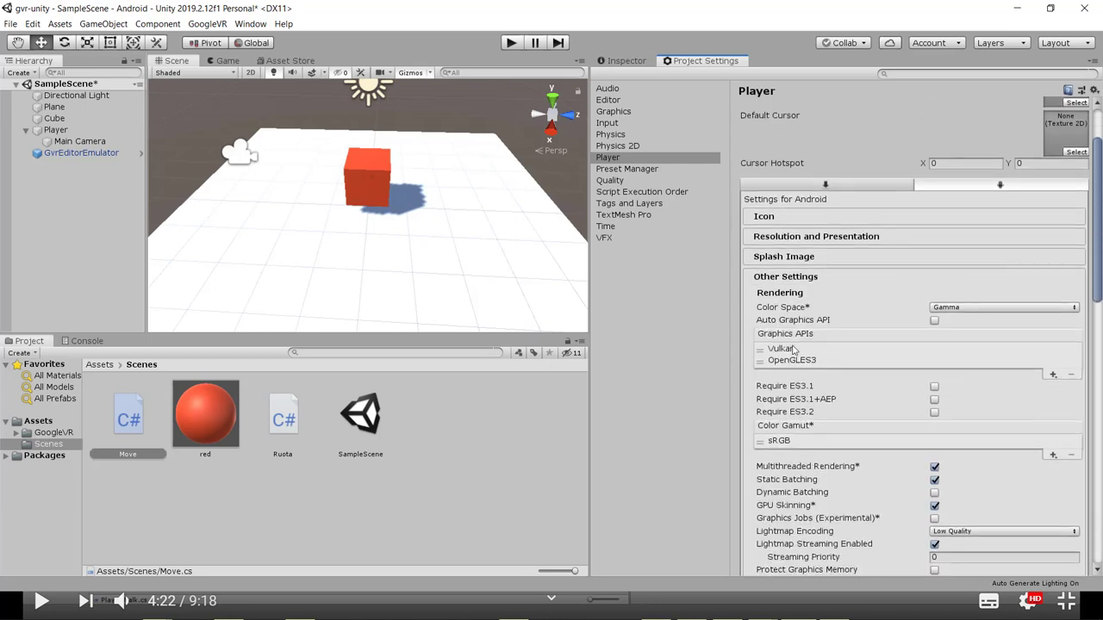
pyautogui.click(793, 348)
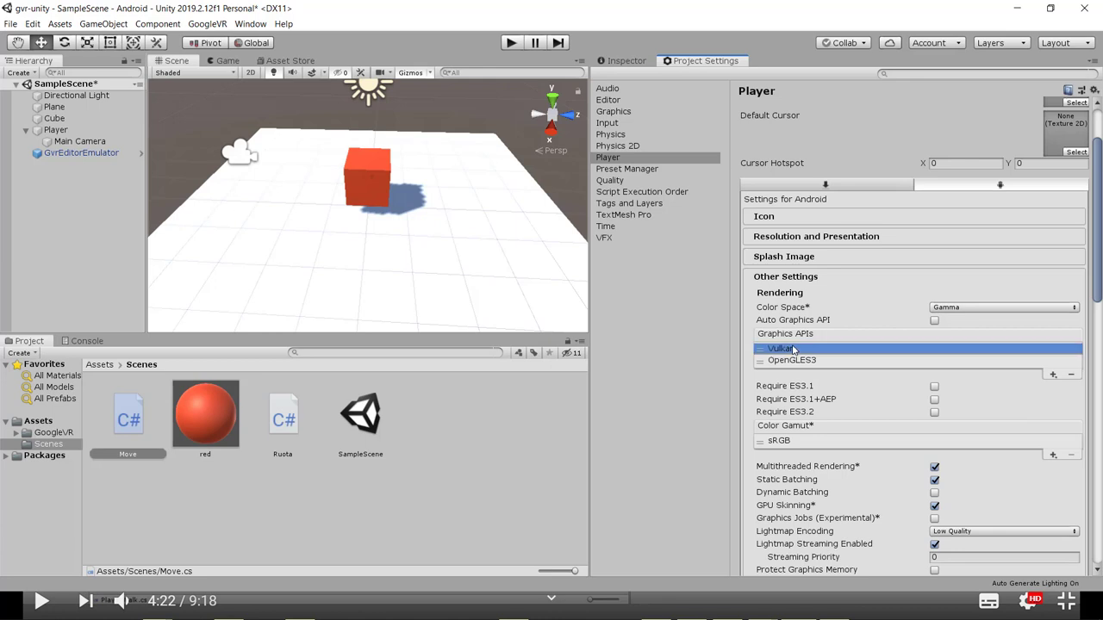
pyautogui.click(1072, 374)
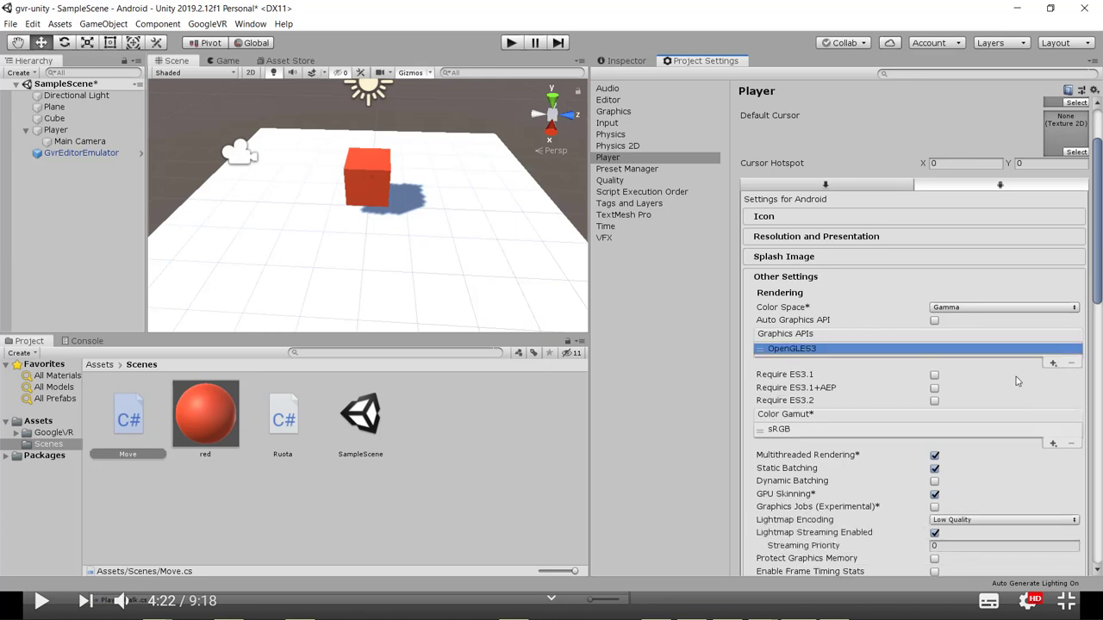
pyautogui.scroll(-5, 803, 422)
pyautogui.scroll(-2, 801, 423)
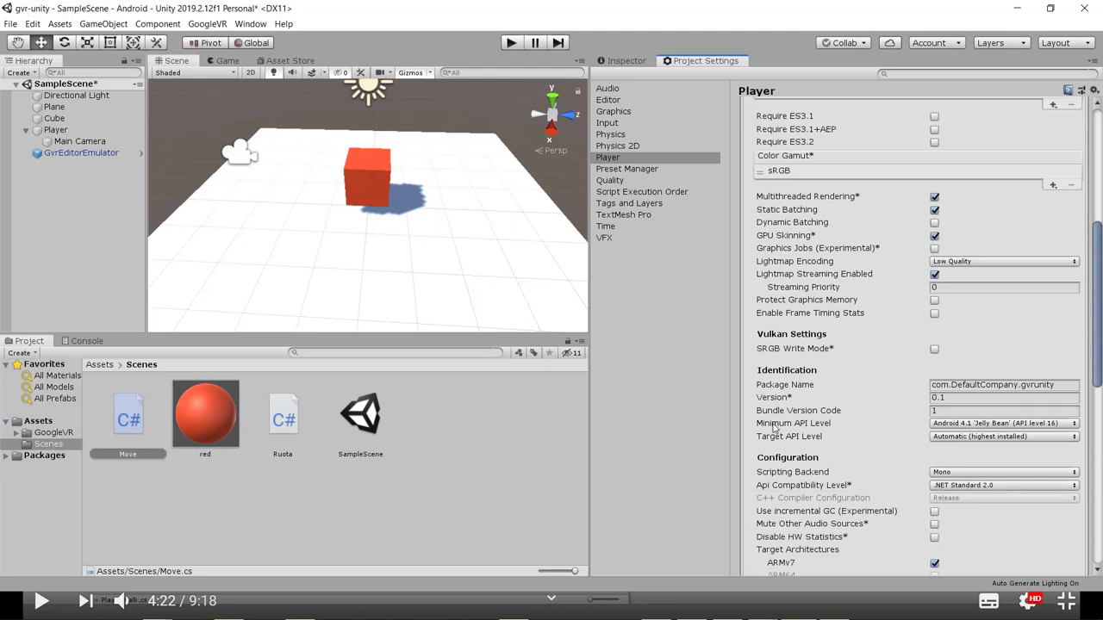
# Step: Set minimum API level to Android 6.0 'Marshmallow' and replace com.DefaultCompany with the developer's org prefix
pyautogui.click(964, 429)
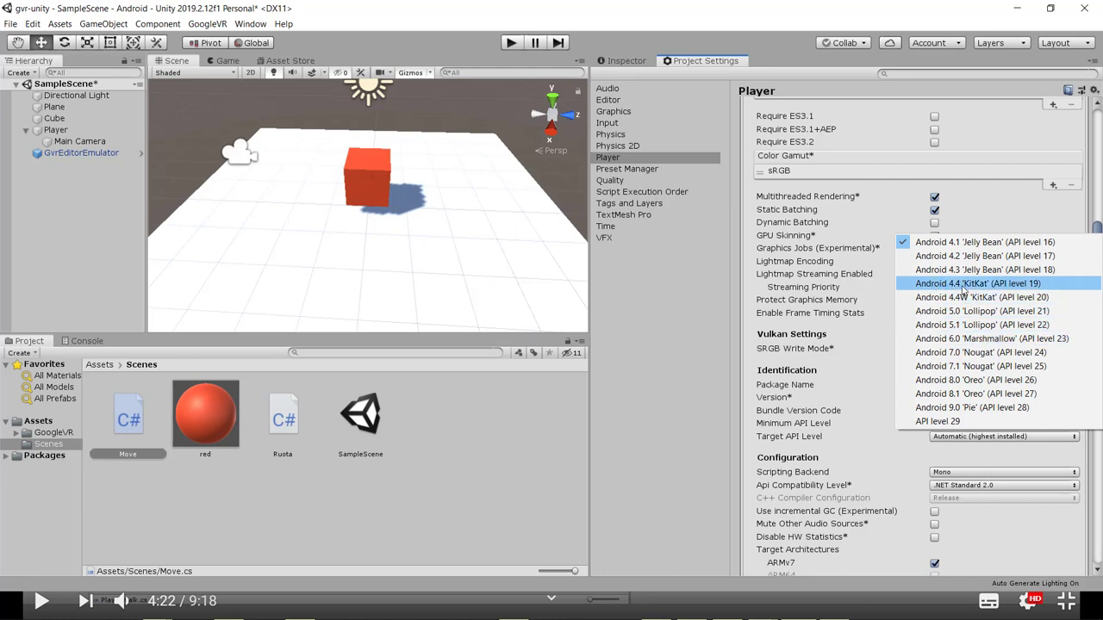
pyautogui.click(952, 338)
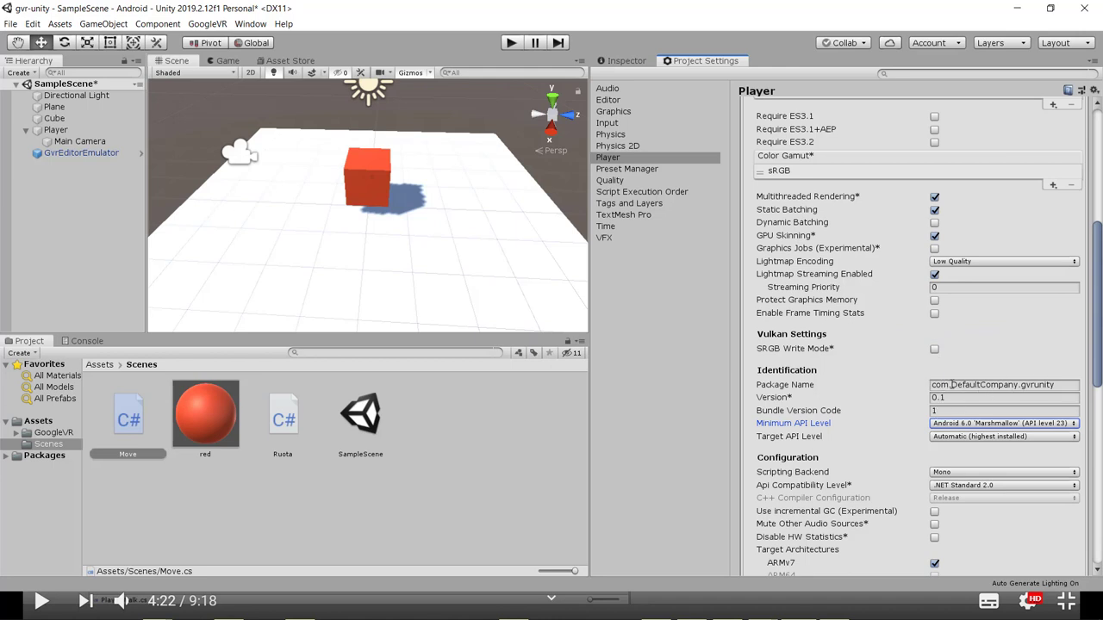
pyautogui.moveTo(952, 385); pyautogui.dragTo(1017, 390)
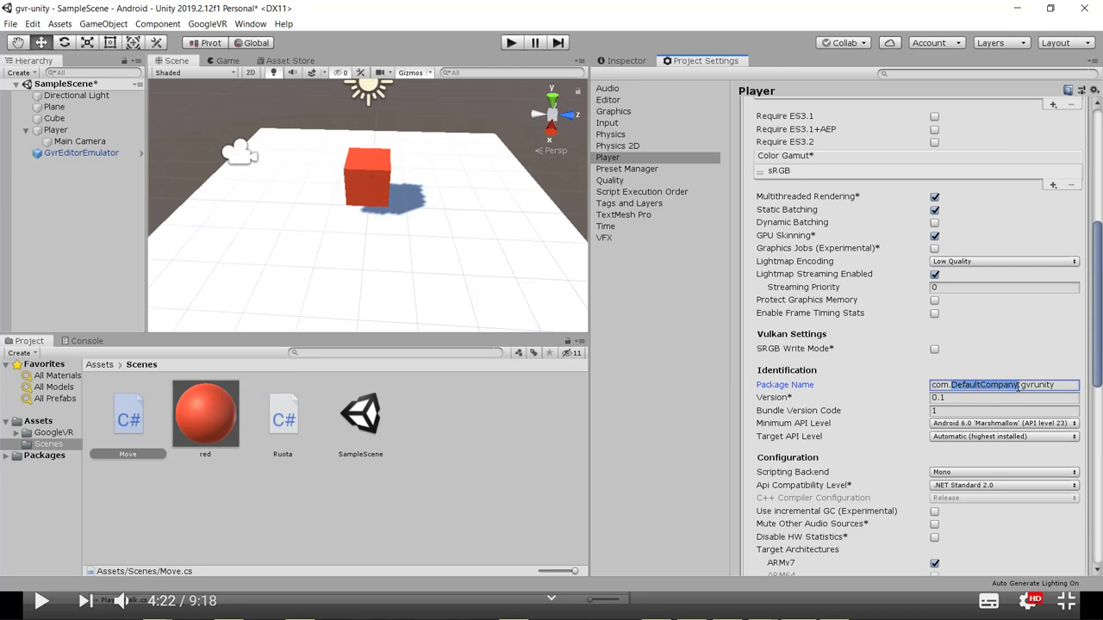
pyautogui.press('BackSpace')
pyautogui.press('BackSpace')
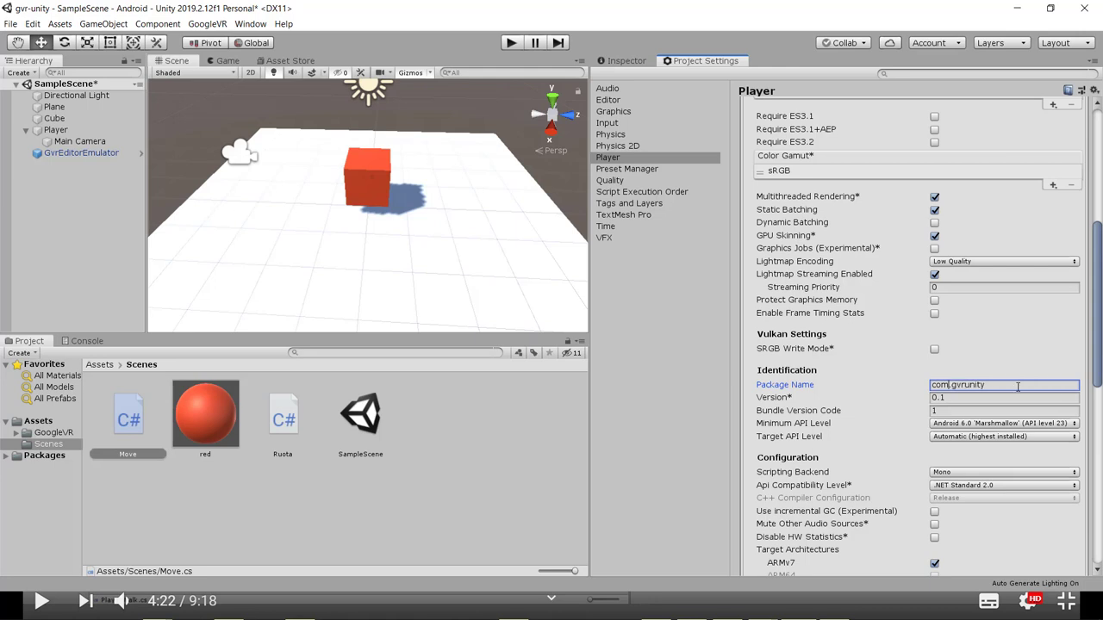
pyautogui.press('BackSpace')
pyautogui.press('BackSpace')
pyautogui.press('BackSpace')
pyautogui.write('org.')
pyautogui.write('salahzar')
# Step: Select the 0.1 version field and scroll through the remaining Android Player settings
pyautogui.click(976, 398)
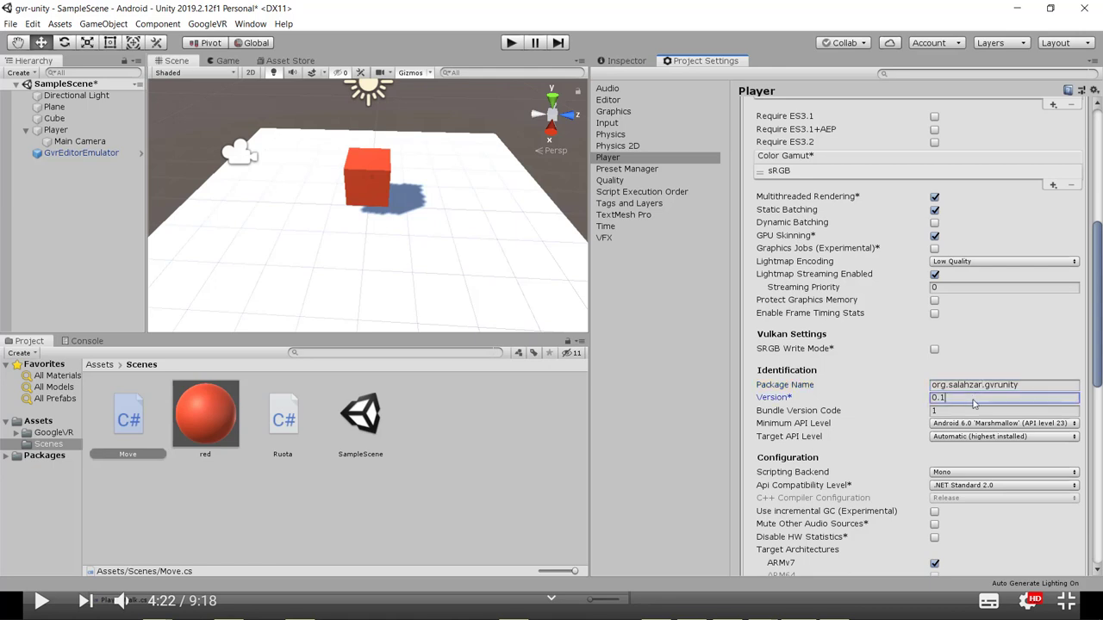
pyautogui.scroll(-1, 948, 471)
pyautogui.scroll(-2, 948, 471)
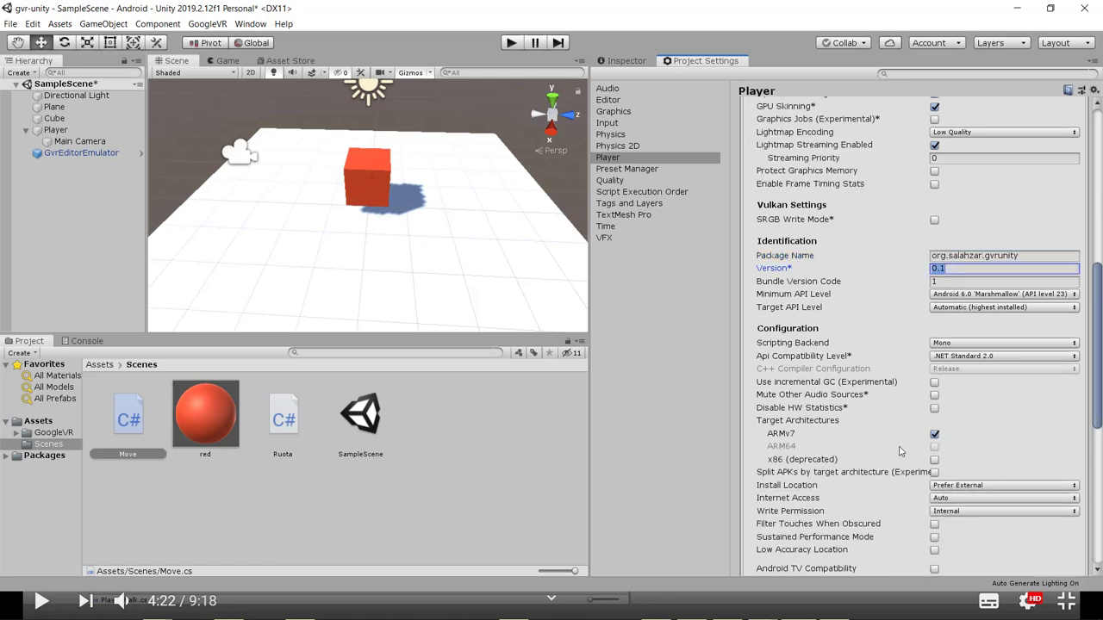
pyautogui.scroll(-2, 845, 405)
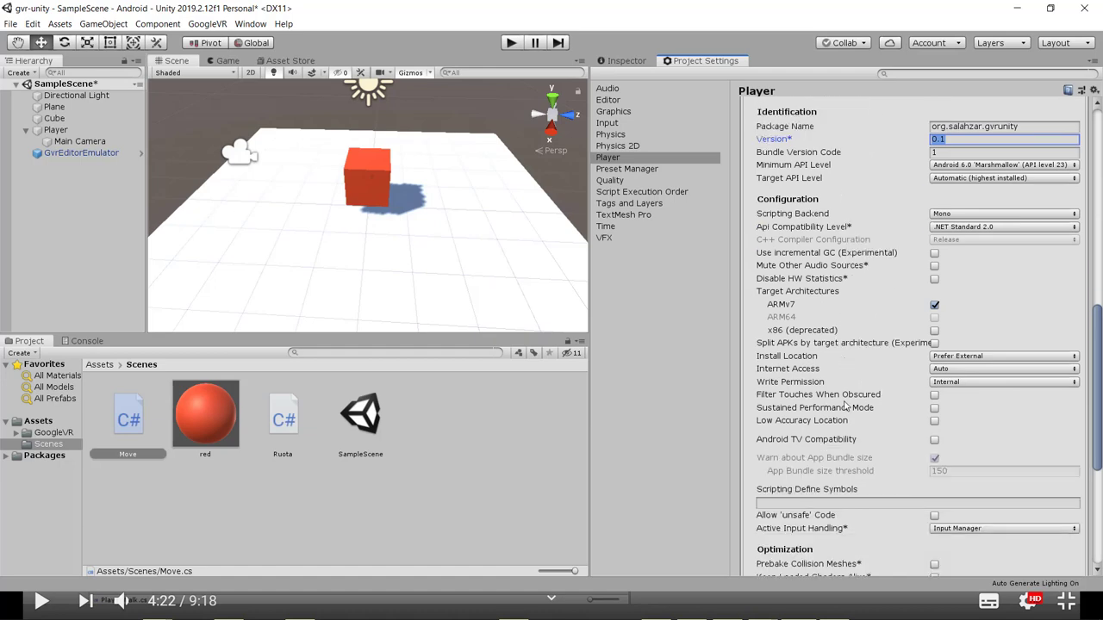
pyautogui.scroll(-3, 844, 405)
pyautogui.scroll(-4, 845, 405)
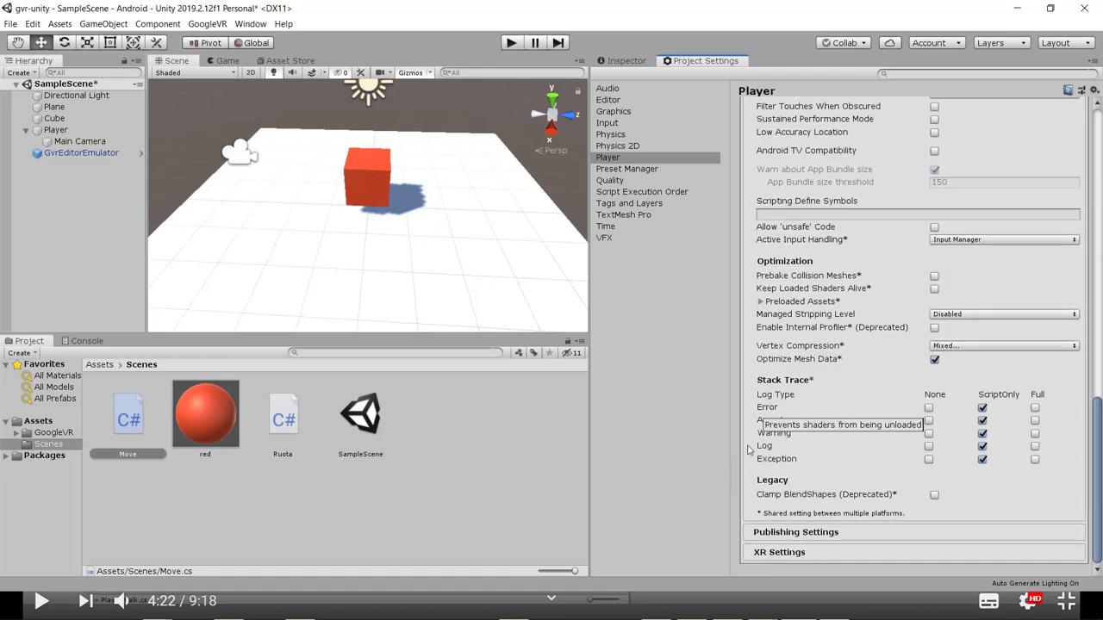
pyautogui.scroll(3, 750, 448)
pyautogui.scroll(2, 749, 448)
pyautogui.click(679, 394)
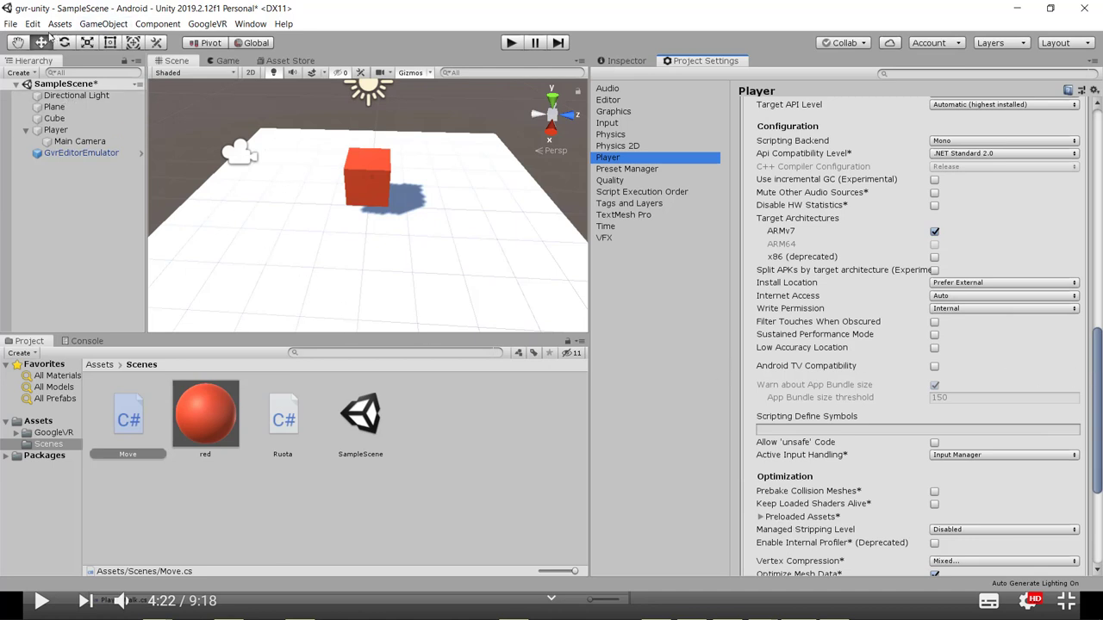
# Step: Cancel the first Build Android dialog and start the build from File > Build Settings with Android
pyautogui.click(10, 24)
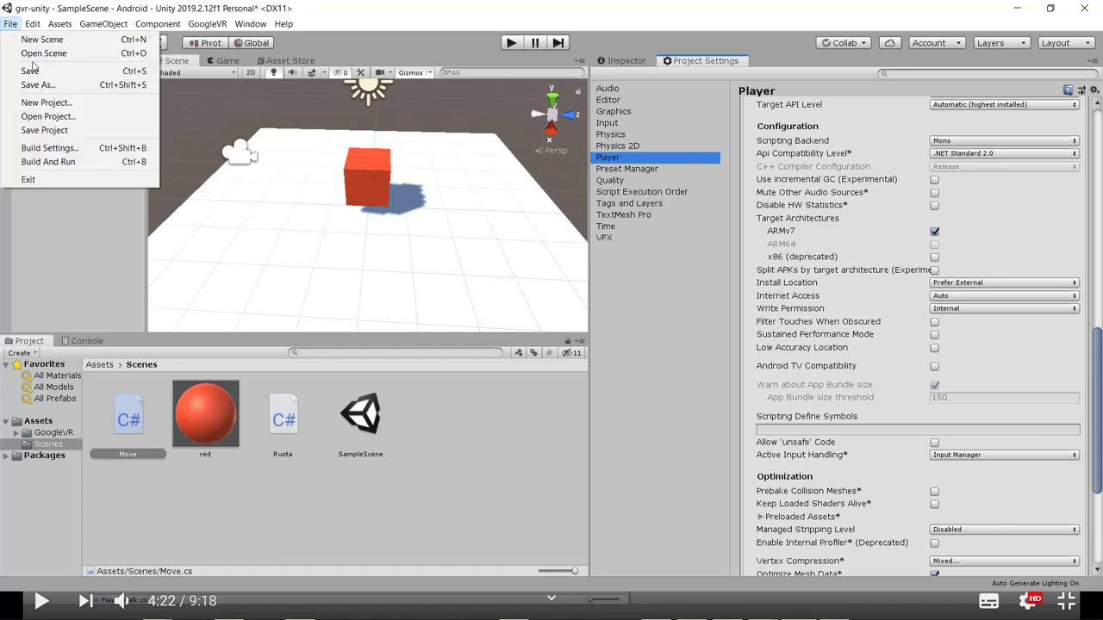
pyautogui.click(63, 164)
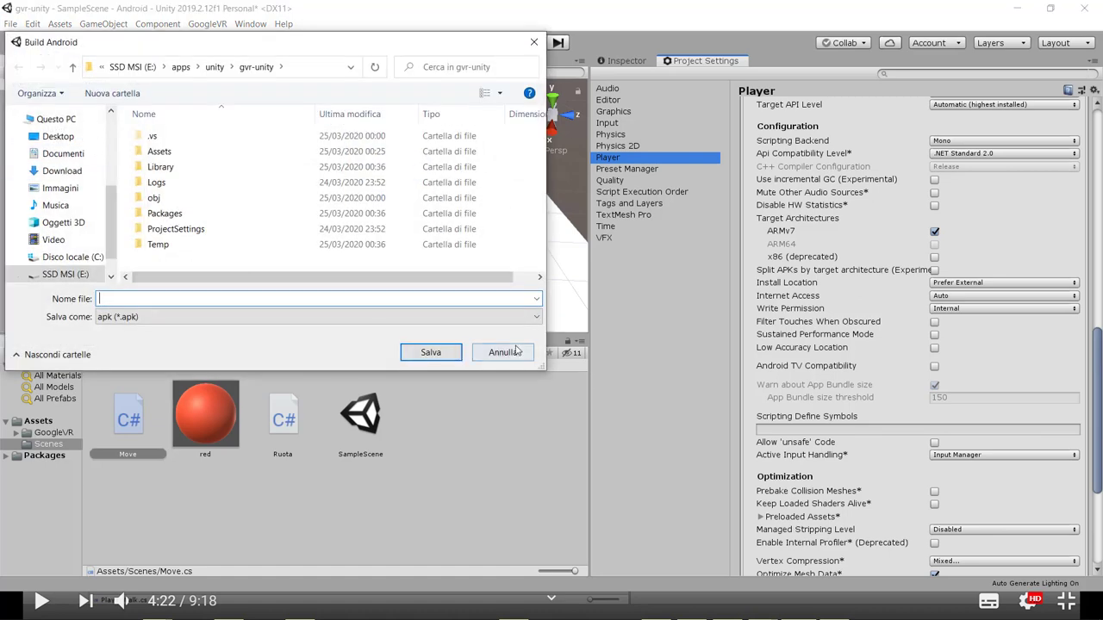
pyautogui.click(502, 352)
pyautogui.click(10, 23)
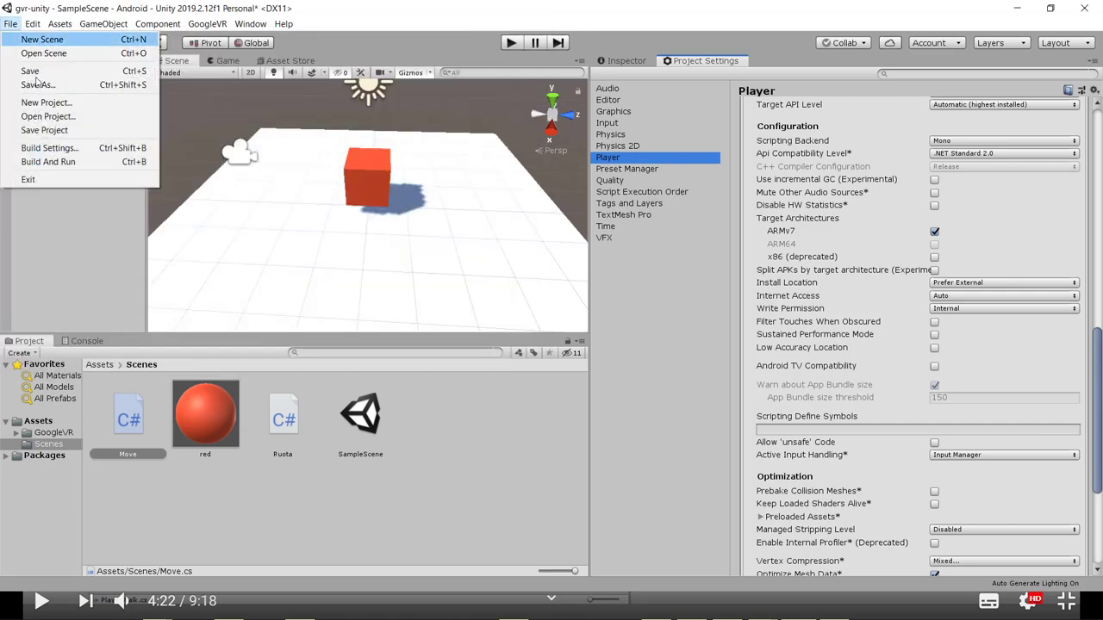
pyautogui.click(66, 153)
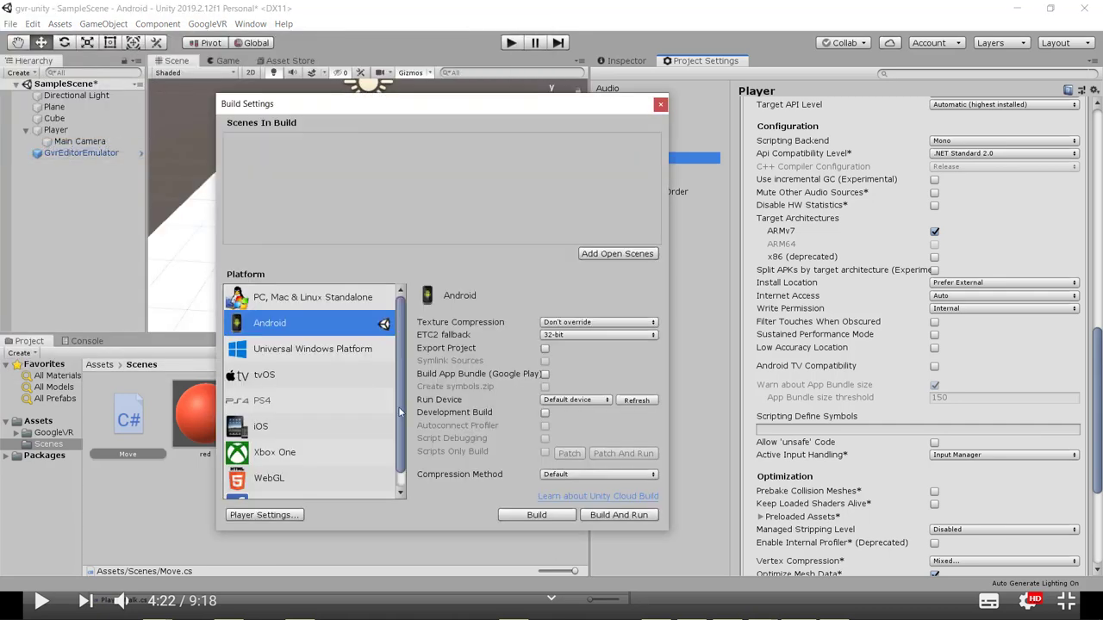
pyautogui.click(531, 514)
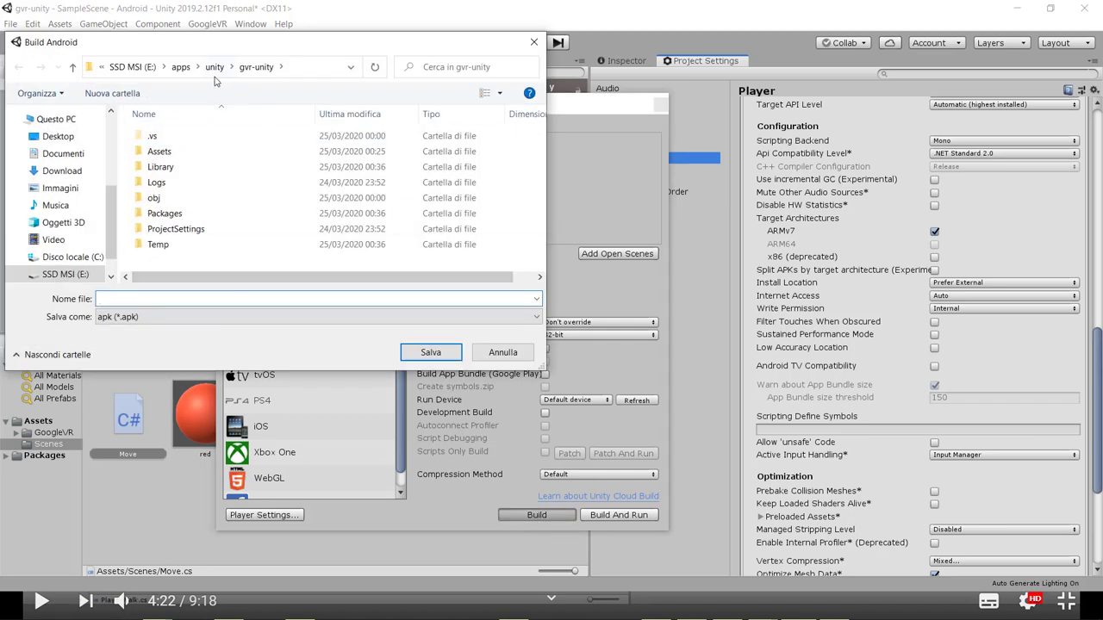
# Step: Create a new folder named apk in gvr-unity and open it
pyautogui.click(258, 69)
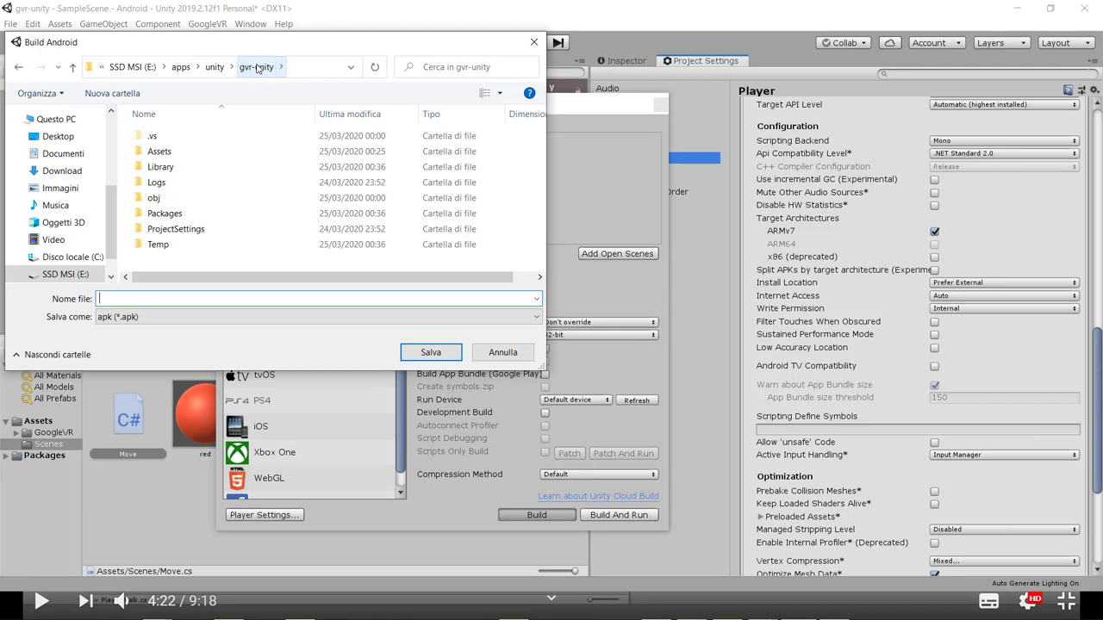
pyautogui.rightClick(191, 261)
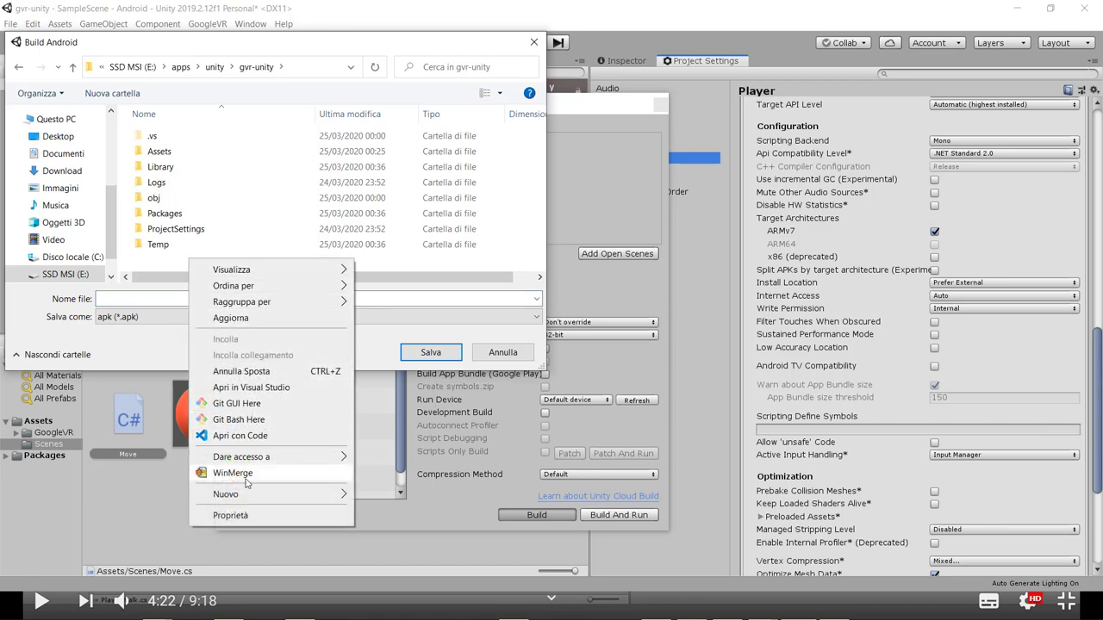
pyautogui.moveTo(246, 497)
pyautogui.click(403, 496)
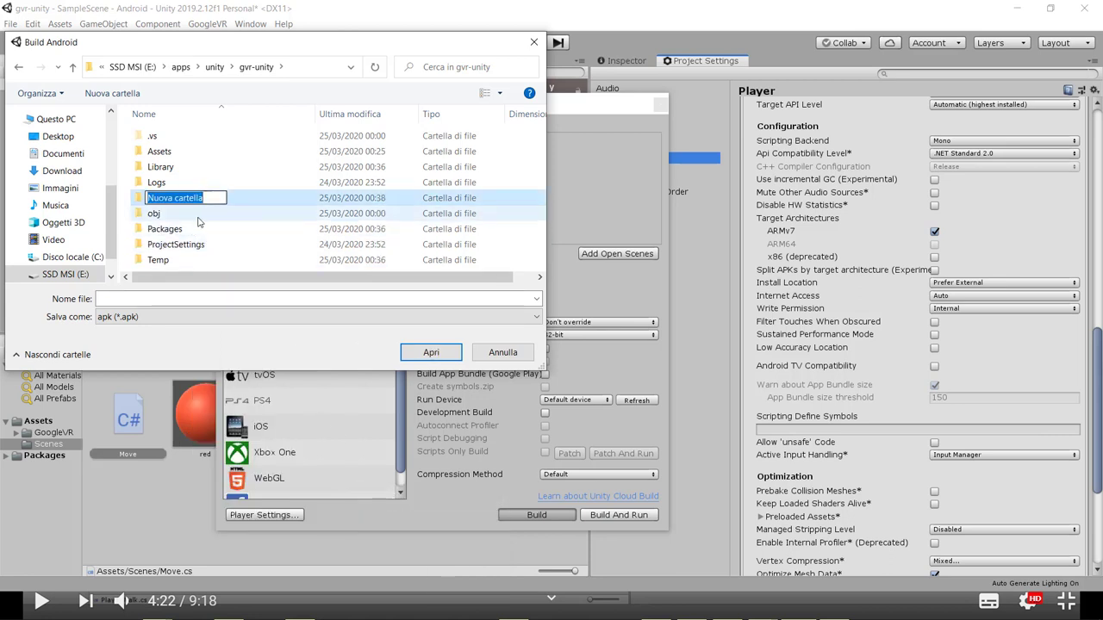
pyautogui.write('binar')
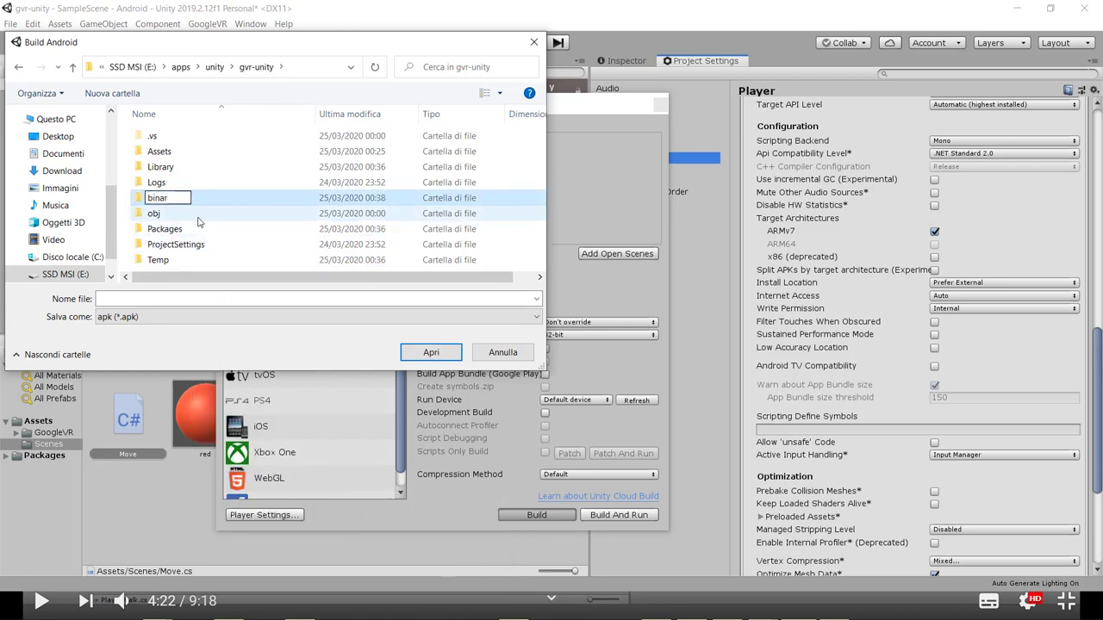
pyautogui.press('BackSpace')
pyautogui.press('BackSpace')
pyautogui.press('BackSpace')
pyautogui.press('BackSpace')
pyautogui.press('BackSpace')
pyautogui.write('apk')
pyautogui.press('Return')
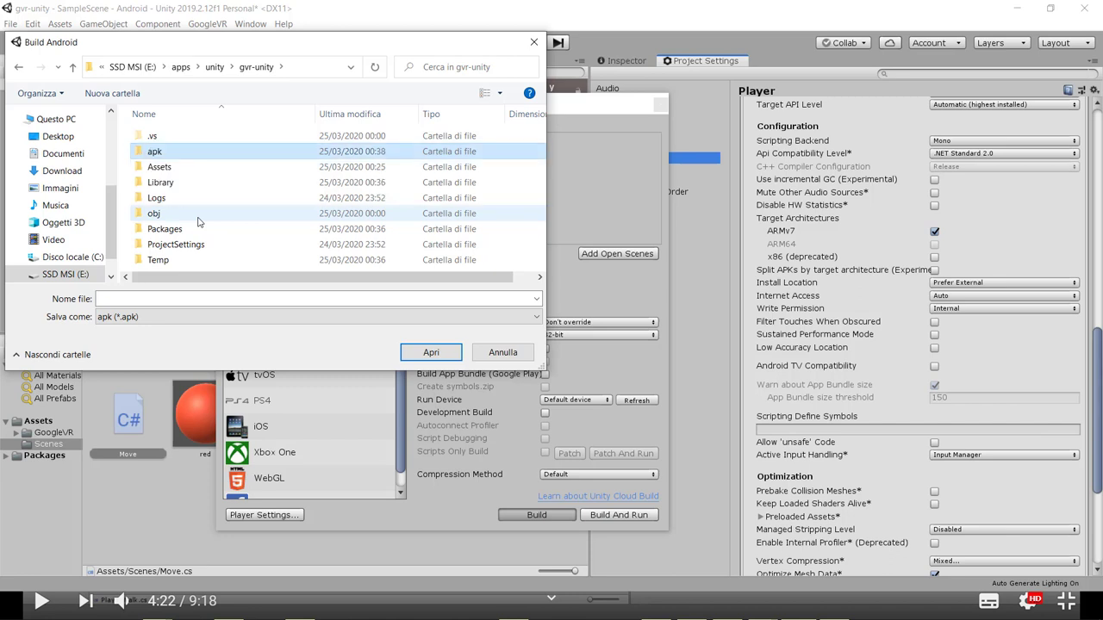
pyautogui.doubleClick(153, 154)
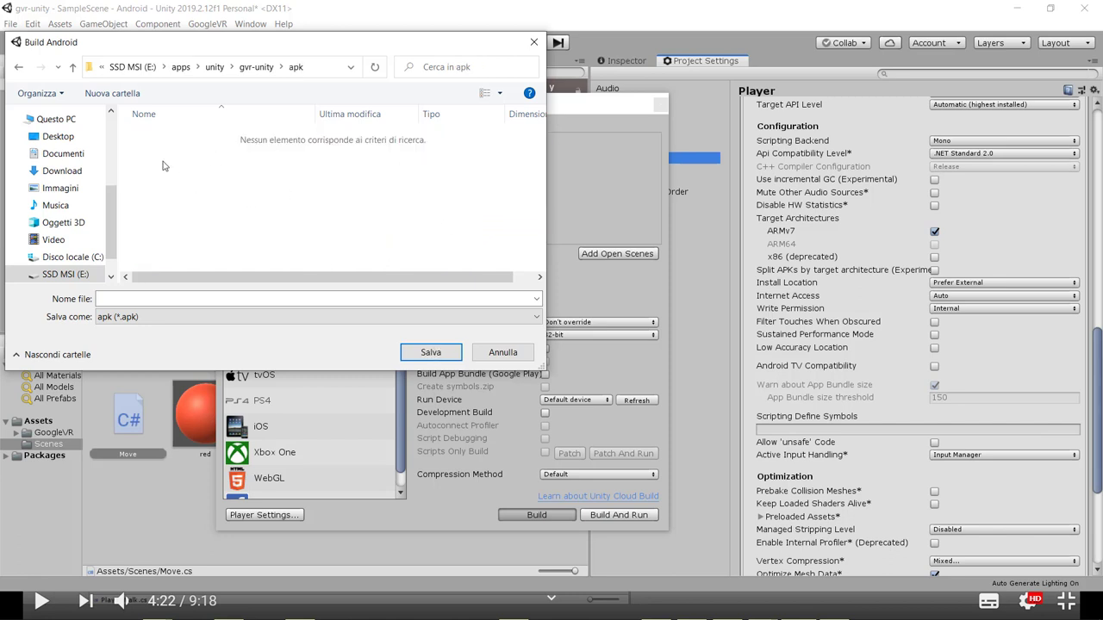
# Step: Save the build as primoprogrammaandroid in the apk folder
pyautogui.click(134, 301)
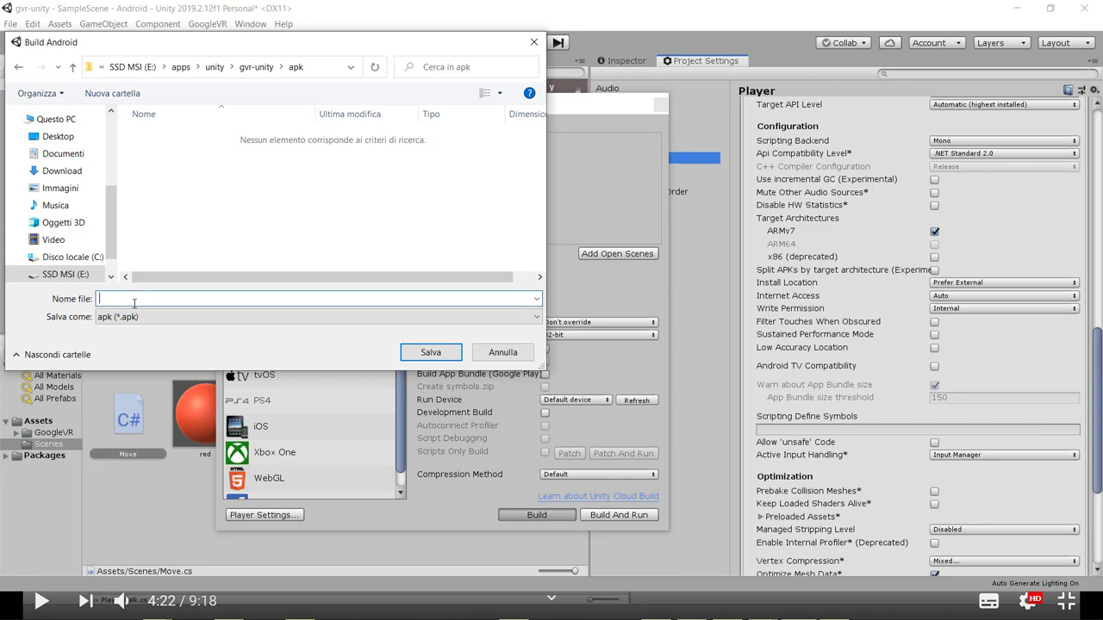
pyautogui.write('primo')
pyautogui.write('p')
pyautogui.write('rogramma')
pyautogui.write('android')
pyautogui.press('Tab')
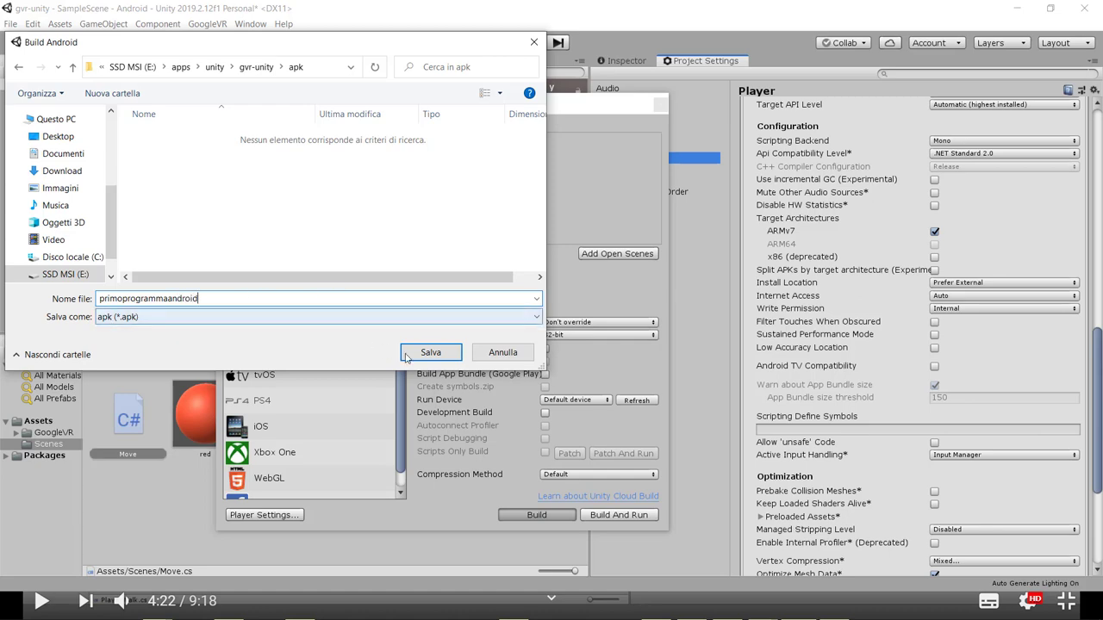
pyautogui.click(406, 357)
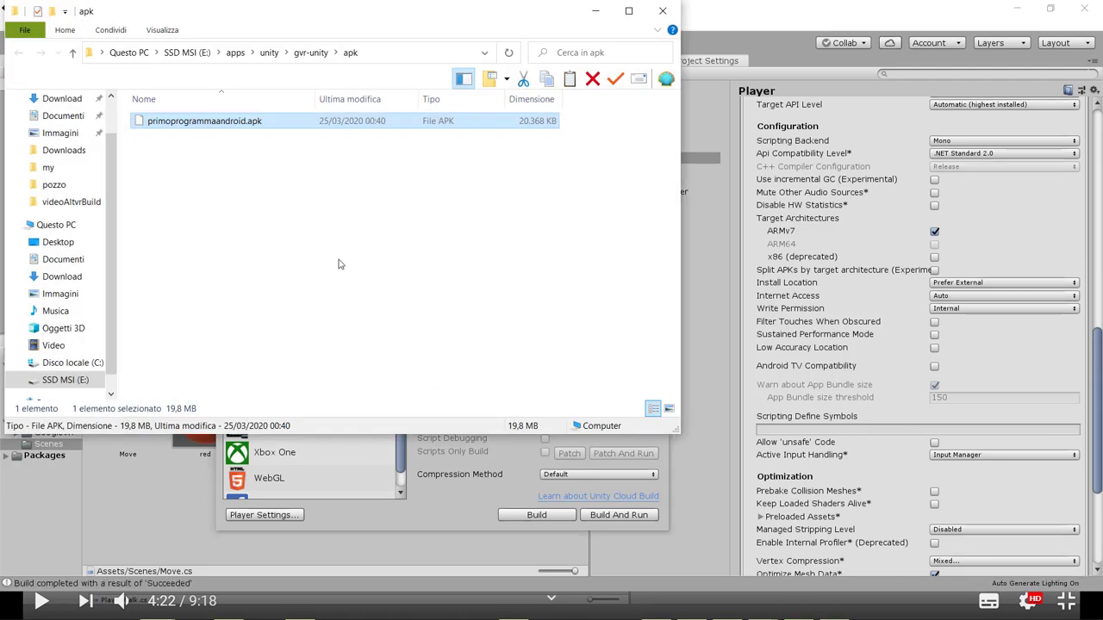
# Step: Move the apk folder window down and to the right
pyautogui.moveTo(425, 12); pyautogui.dragTo(635, 125)
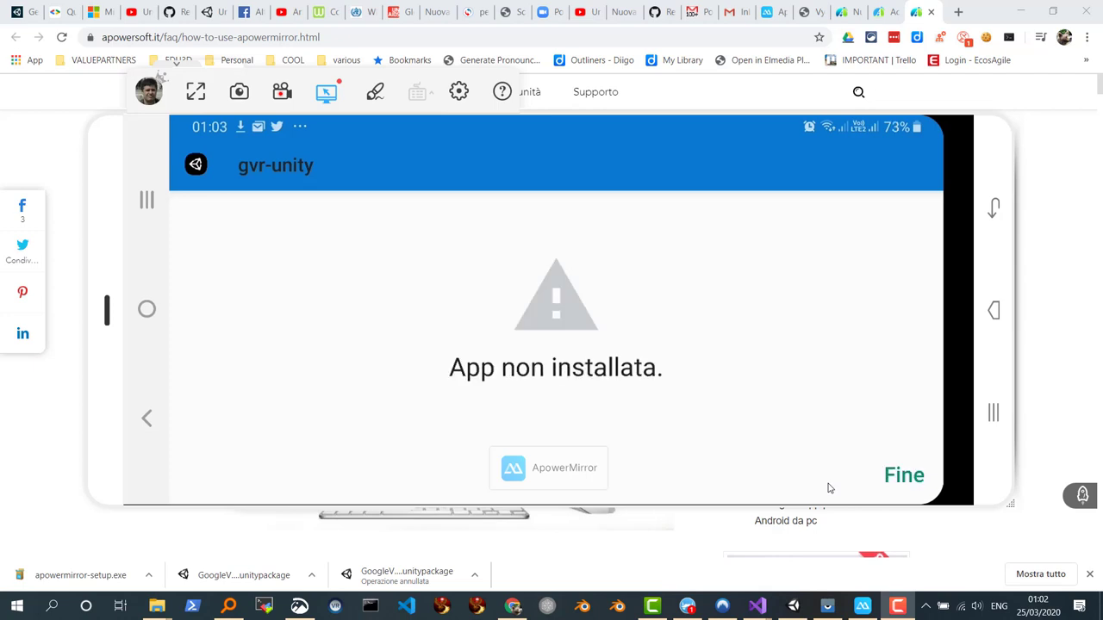
# Step: Dismiss the 'App non installata' screen on the mirrored phone with Fine
pyautogui.click(902, 483)
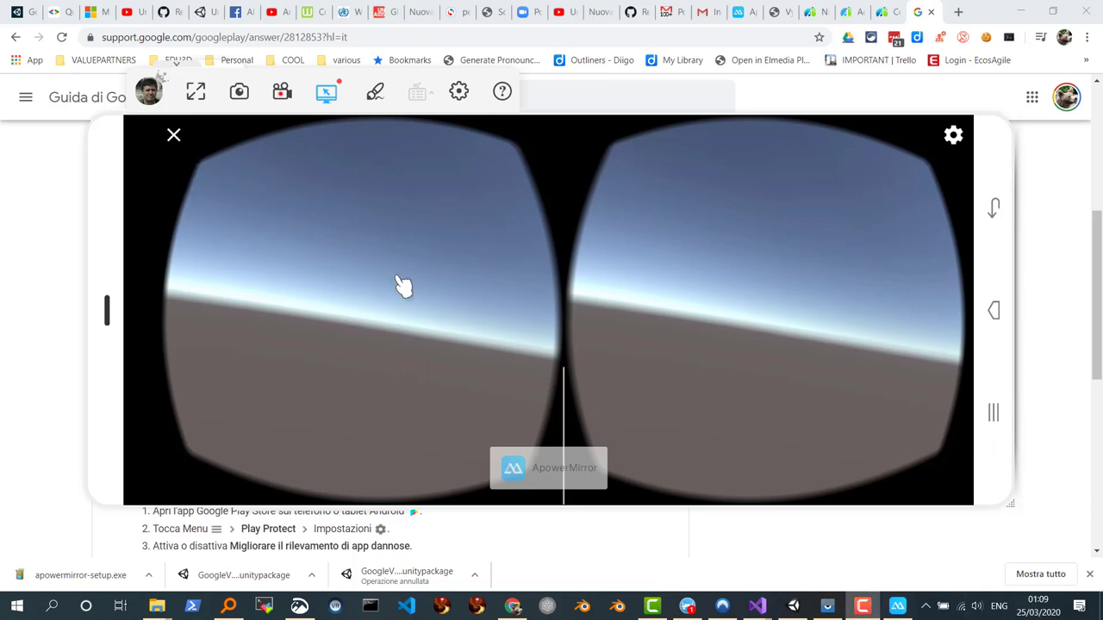
# Step: Watch the mirrored Cardboard stereo view pan from the sky and horizon down to the ground plane
pyautogui.moveTo(722, 606)
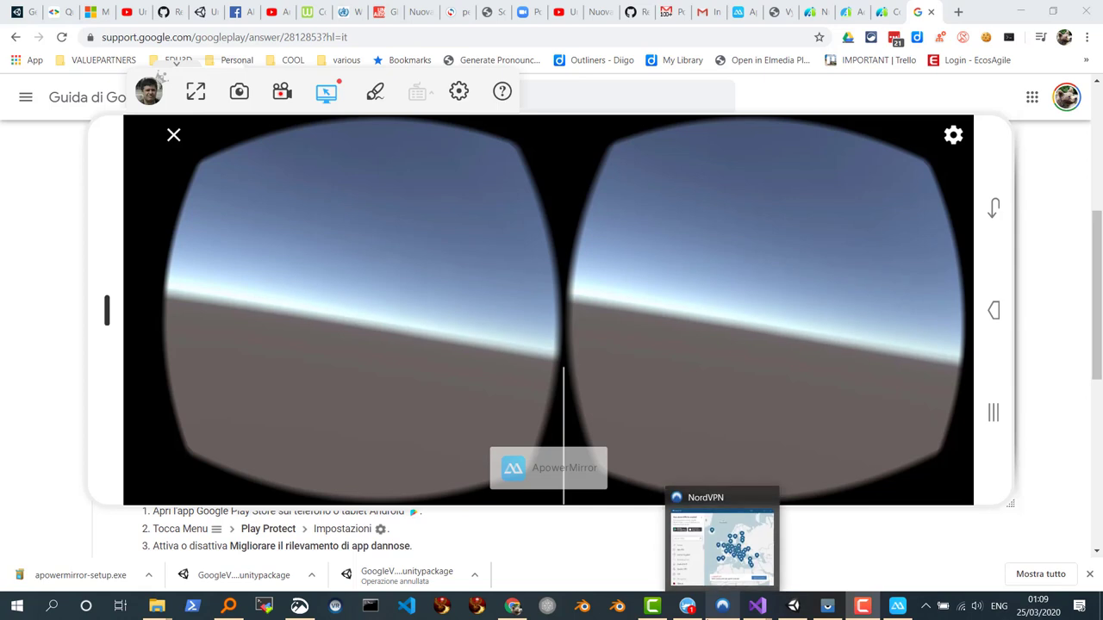